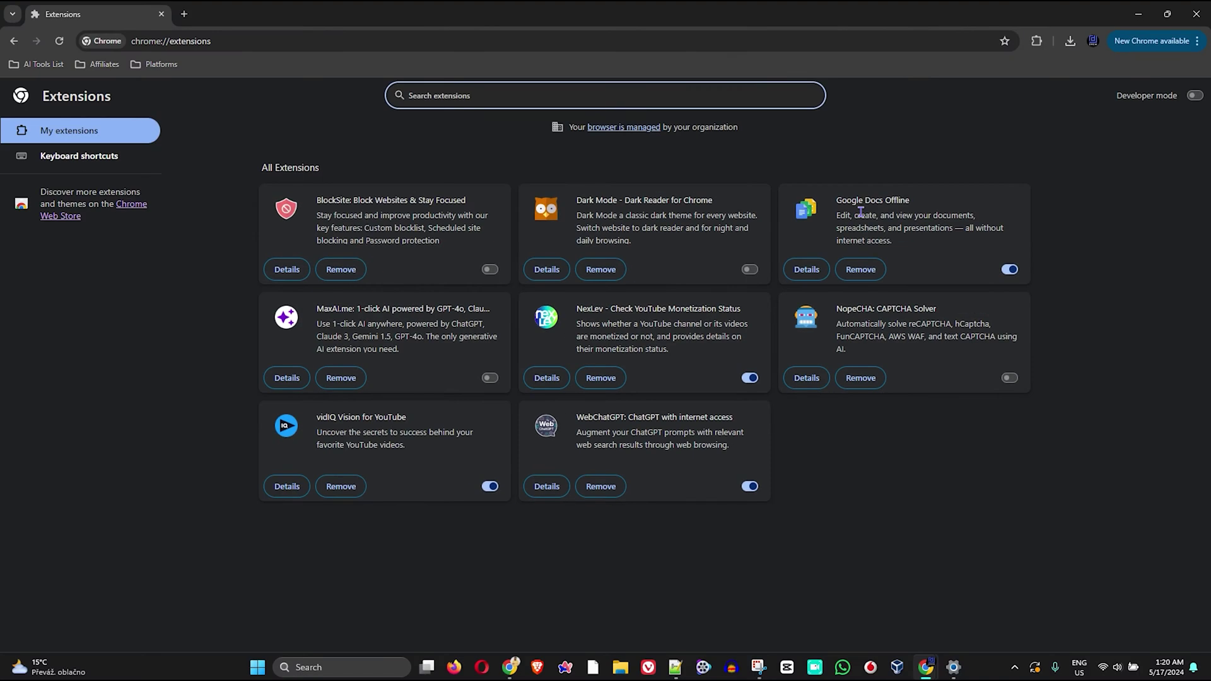
click(1187, 73)
Preview the Extensions page, then reach Settings > Reset settings and the restore-defaults confirmation
click(1042, 464)
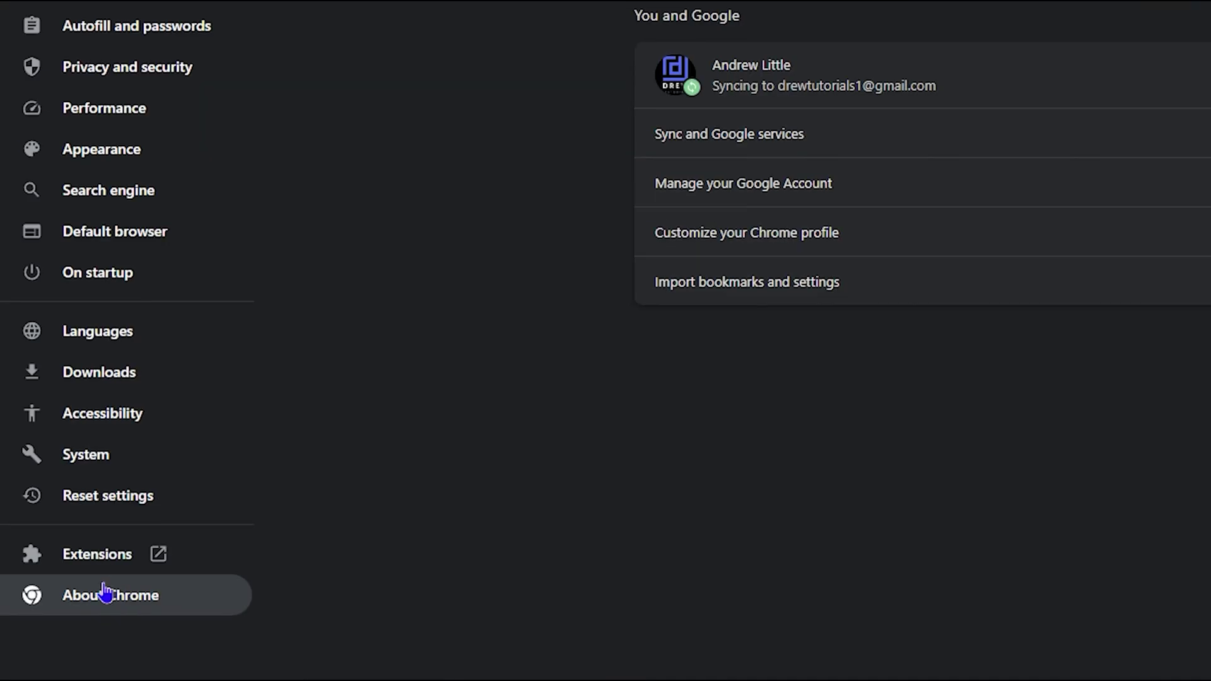
click(203, 496)
click(720, 67)
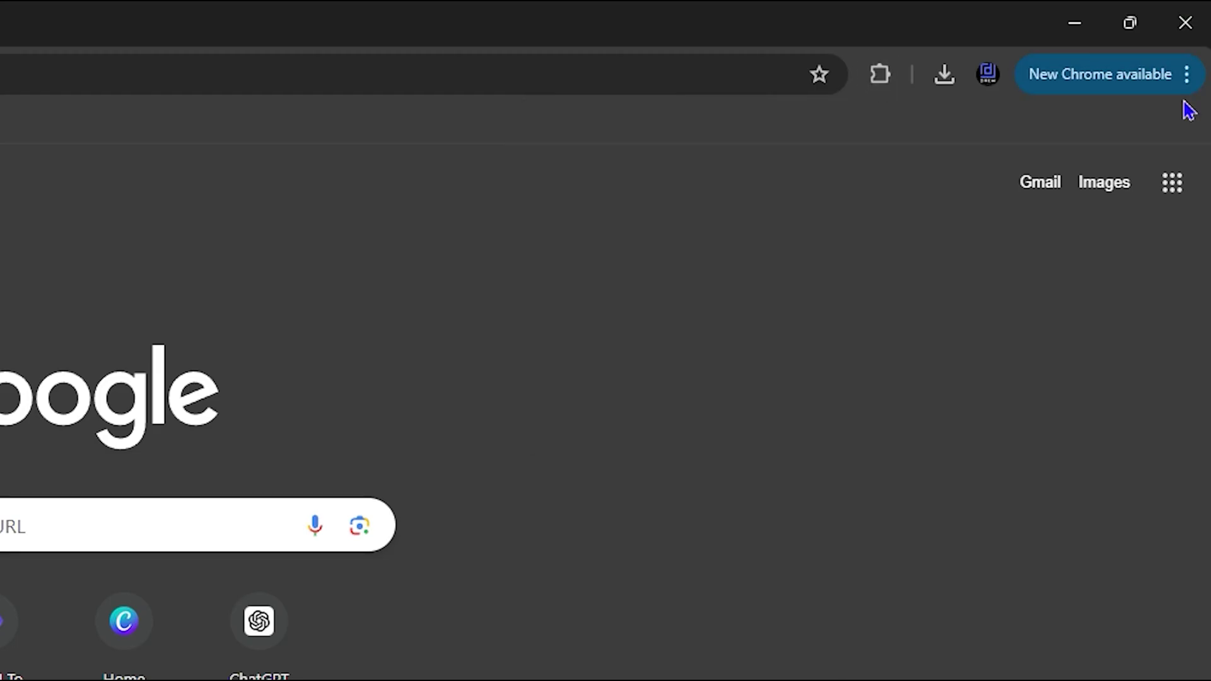
Repeat the walkthrough: Manage Extensions via the menu, then Settings > Reset settings > Restore defaults
click(1187, 74)
click(580, 505)
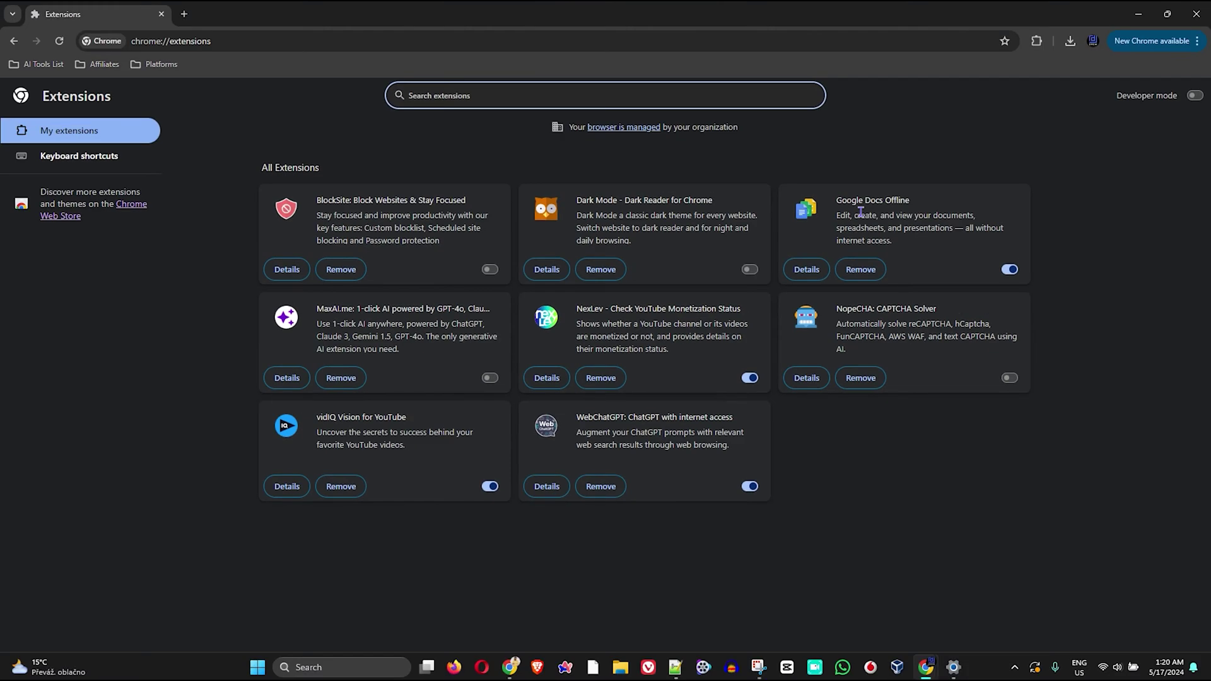
click(1183, 21)
click(852, 608)
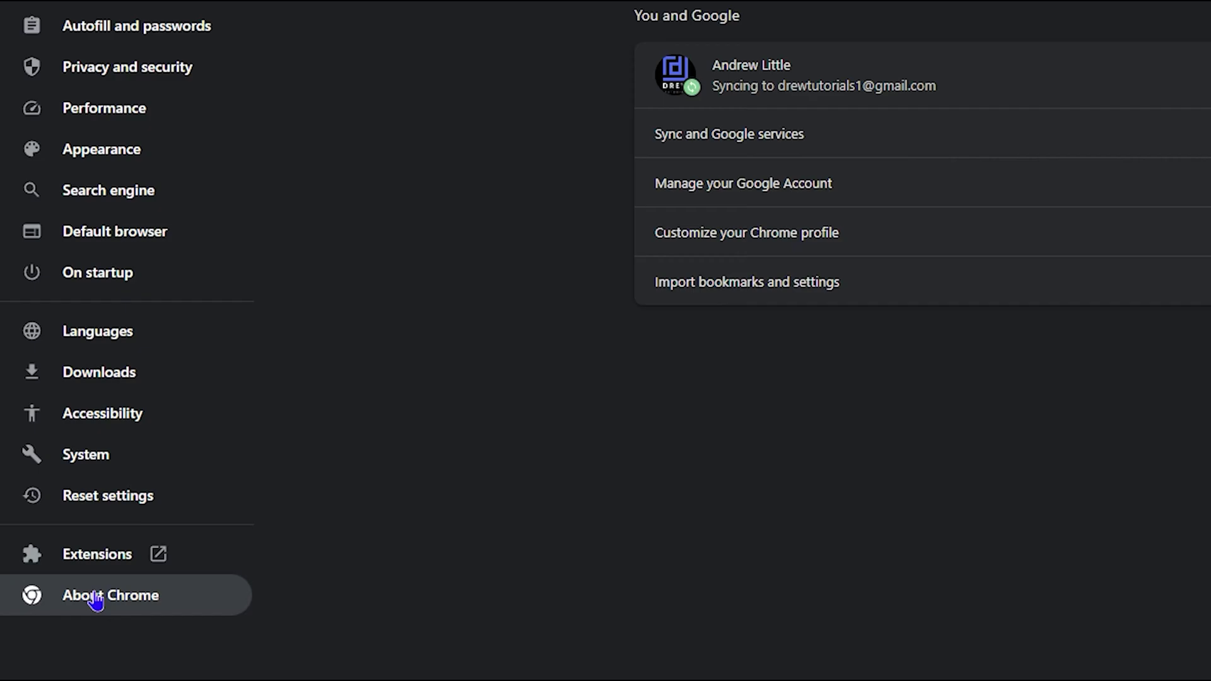
click(108, 495)
click(757, 65)
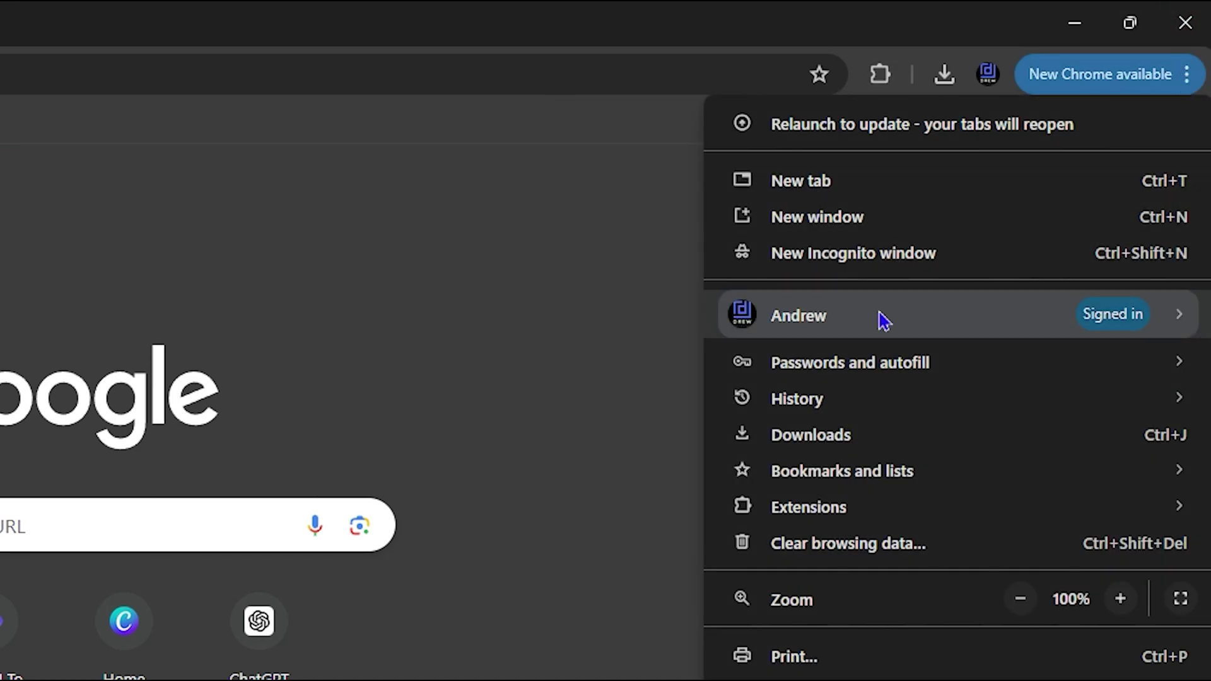
mouse_move(809, 507)
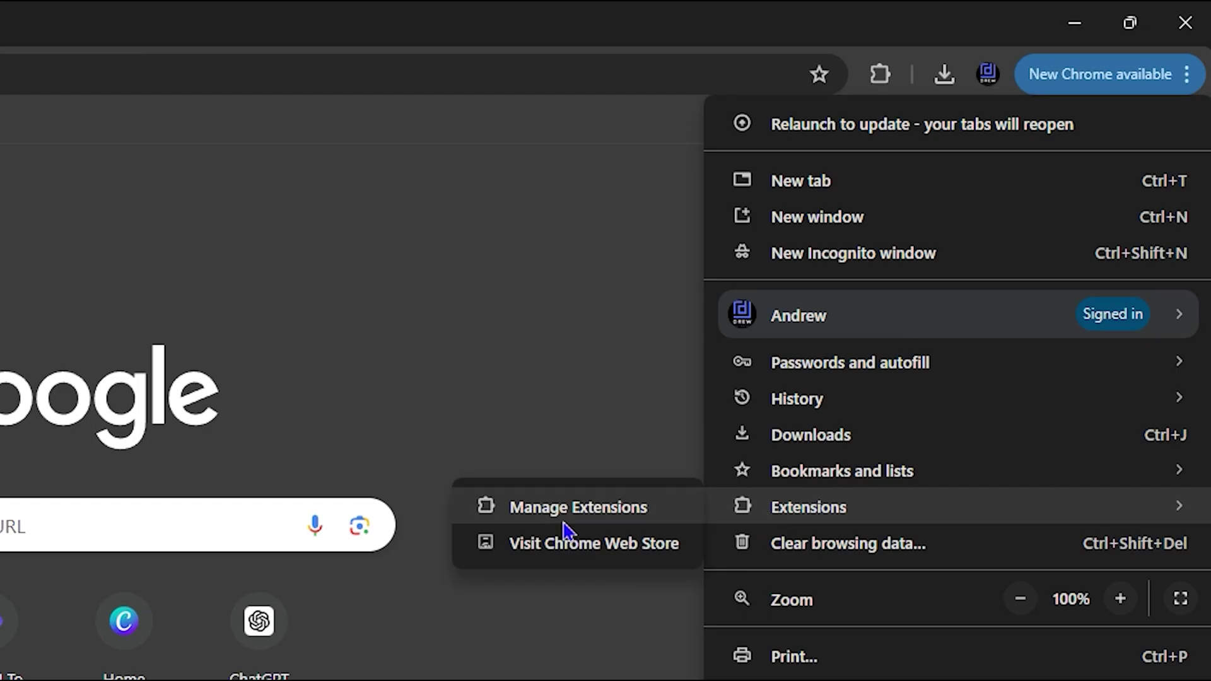
Show the Manage Extensions page listing installed extensions and their on/off states
click(559, 510)
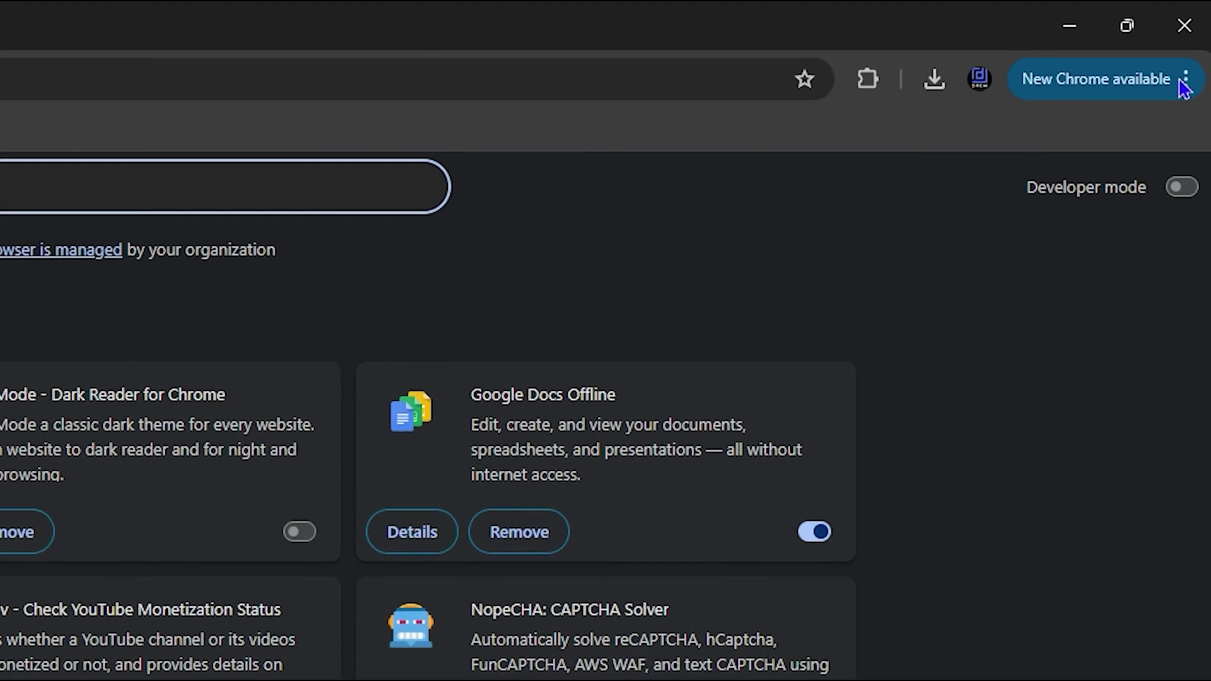
From Settings > Reset settings, show the Restore settings to original defaults confirmation and cancel it
click(1195, 41)
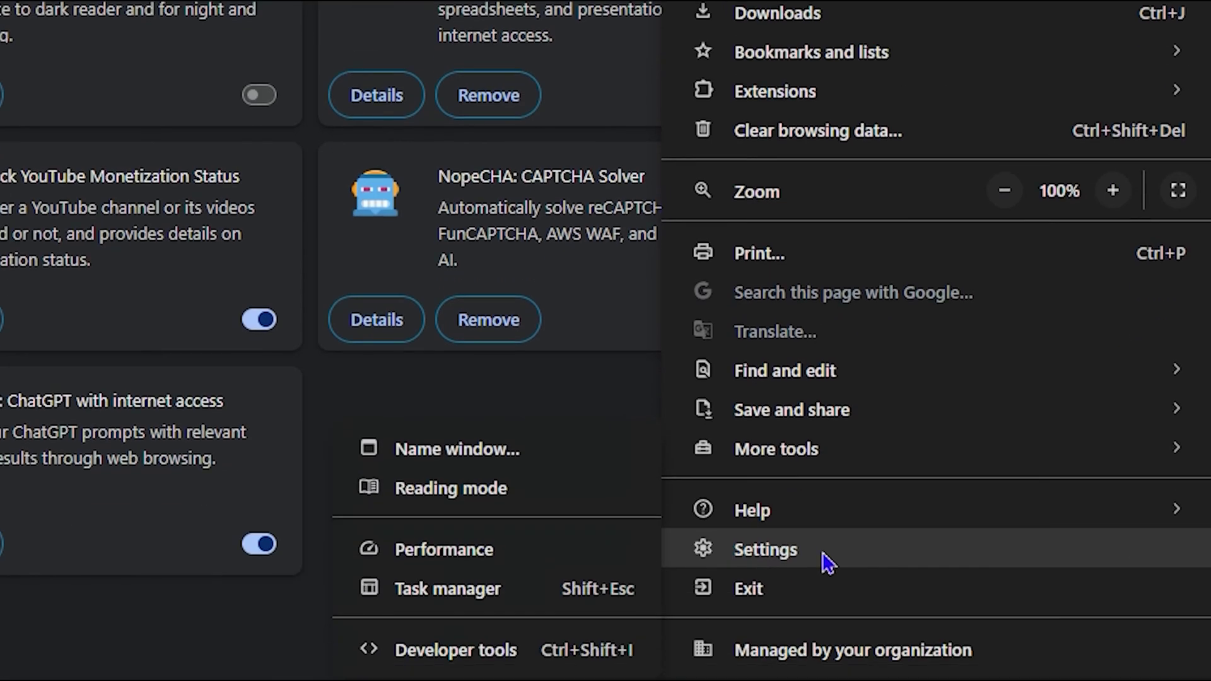
click(823, 560)
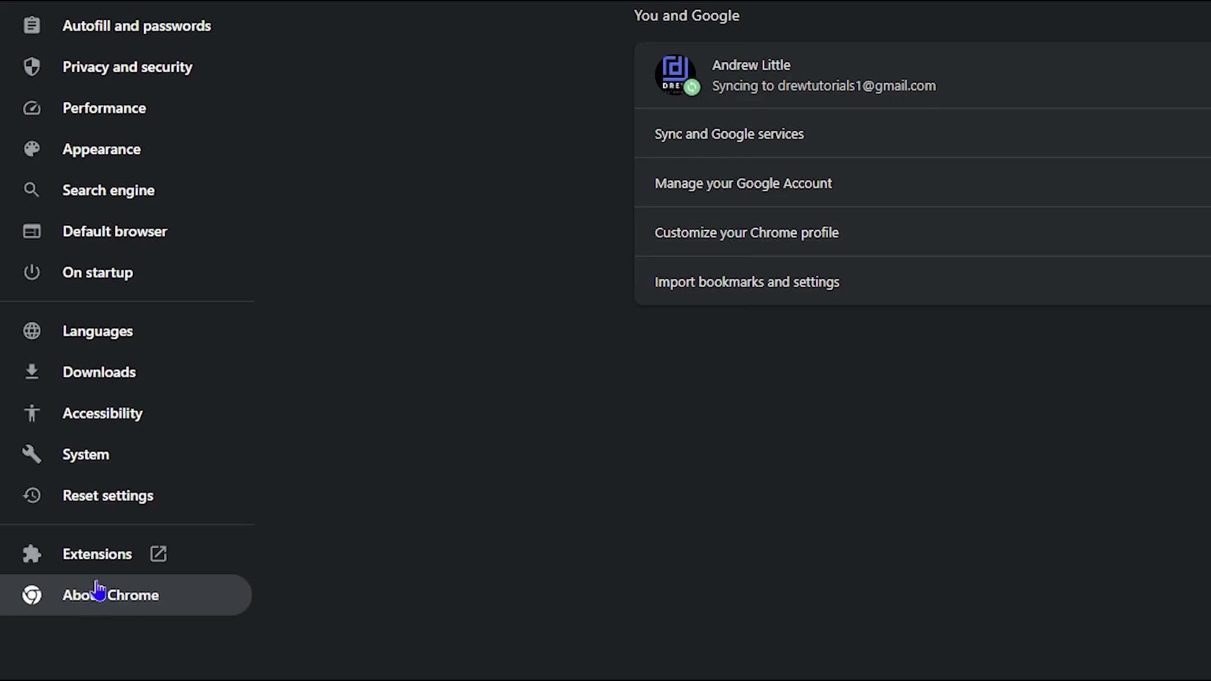
click(134, 505)
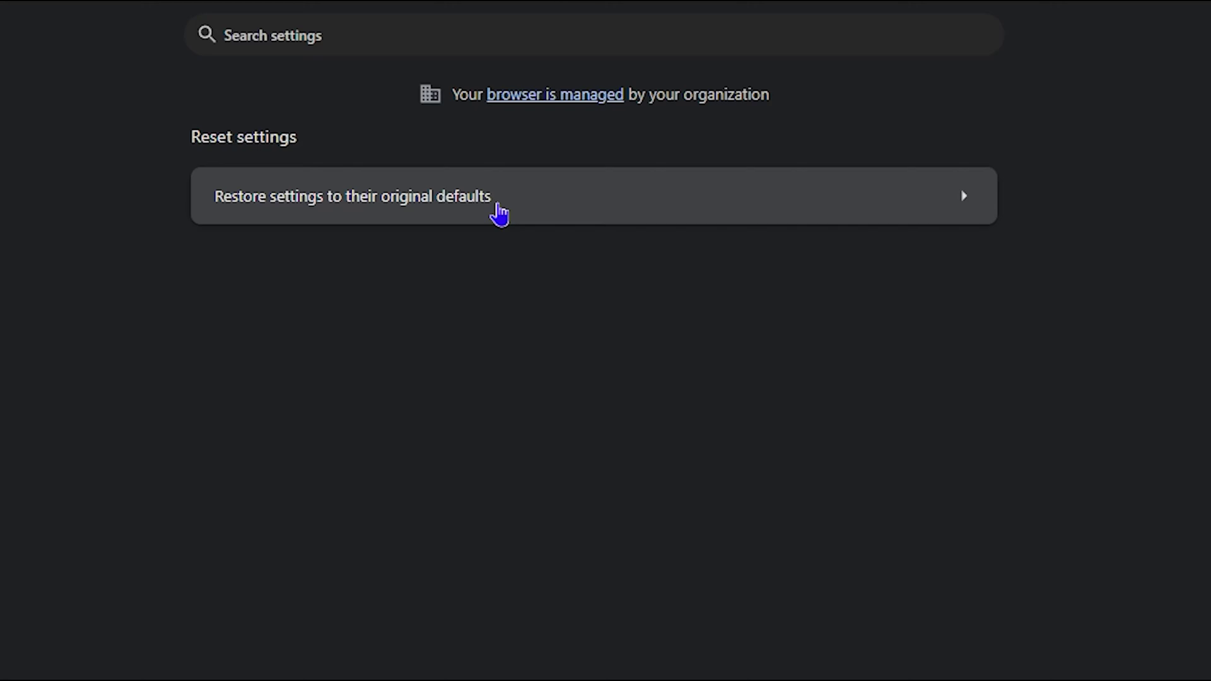
click(497, 202)
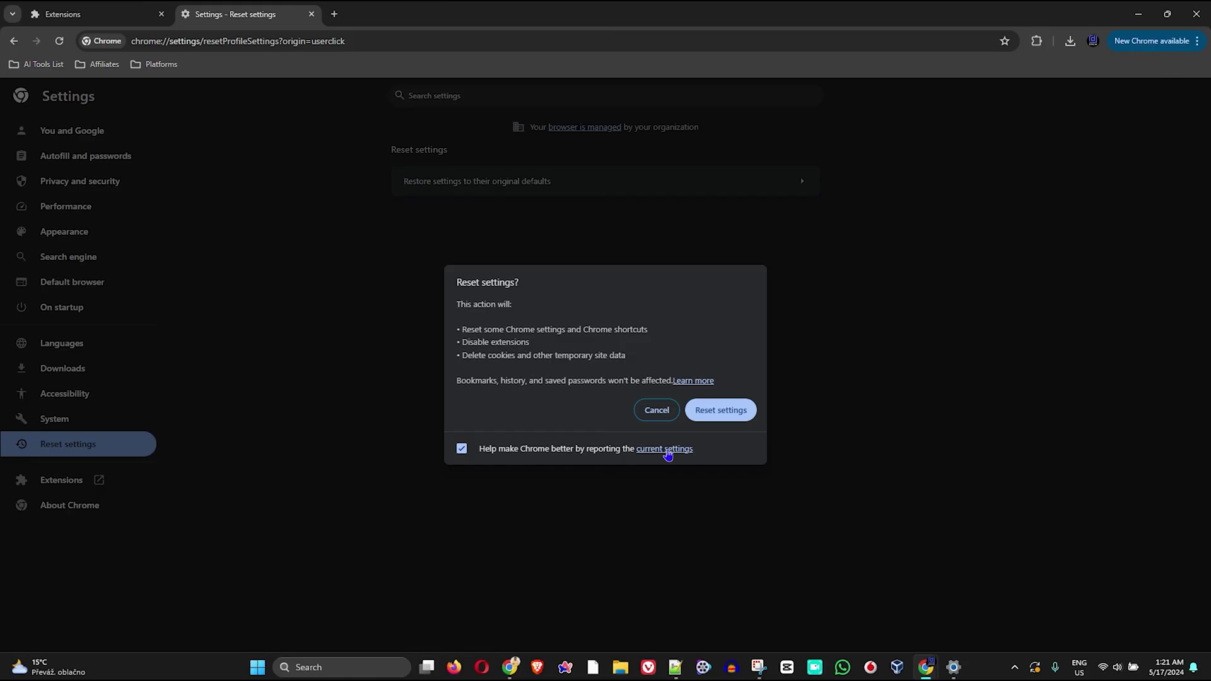
click(659, 411)
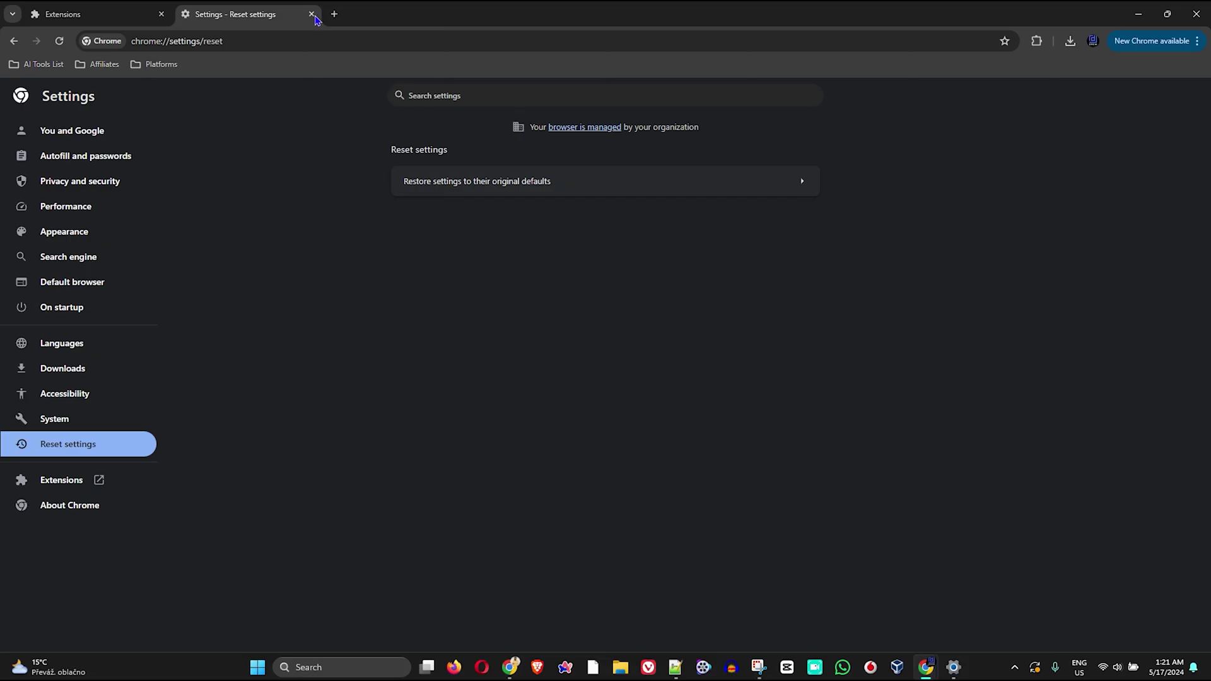
Close the Extensions and Settings tabs, then show Help > About Google Chrome to check for updates
click(161, 15)
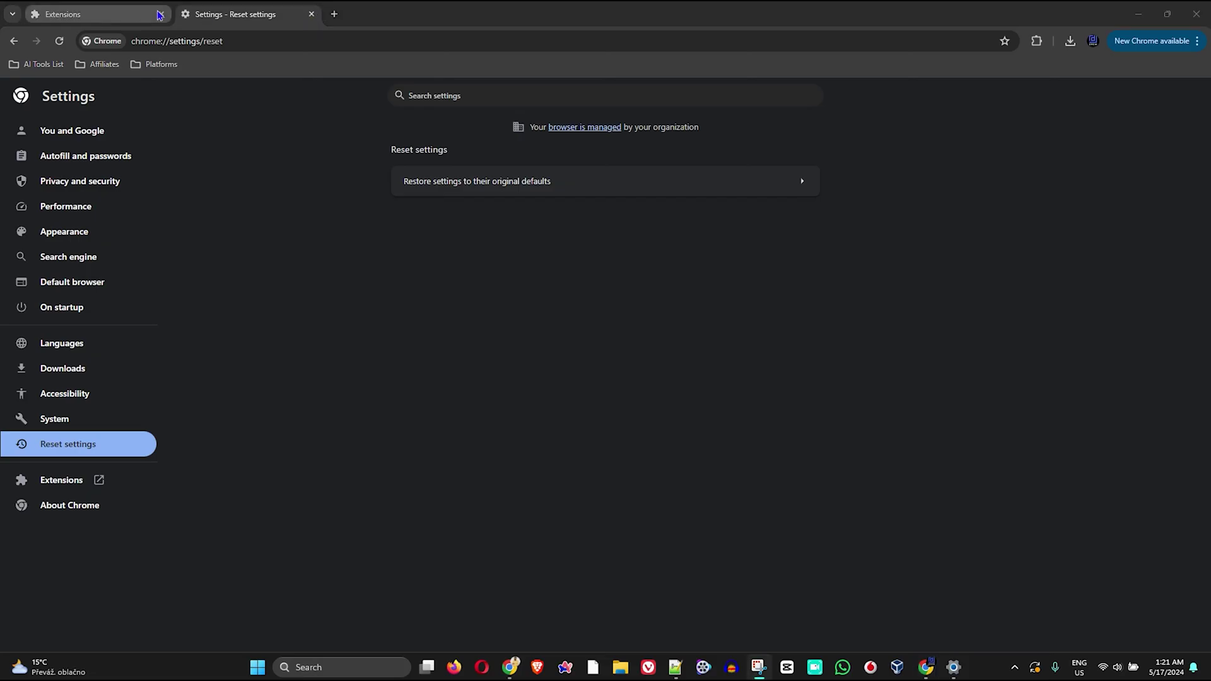
click(161, 15)
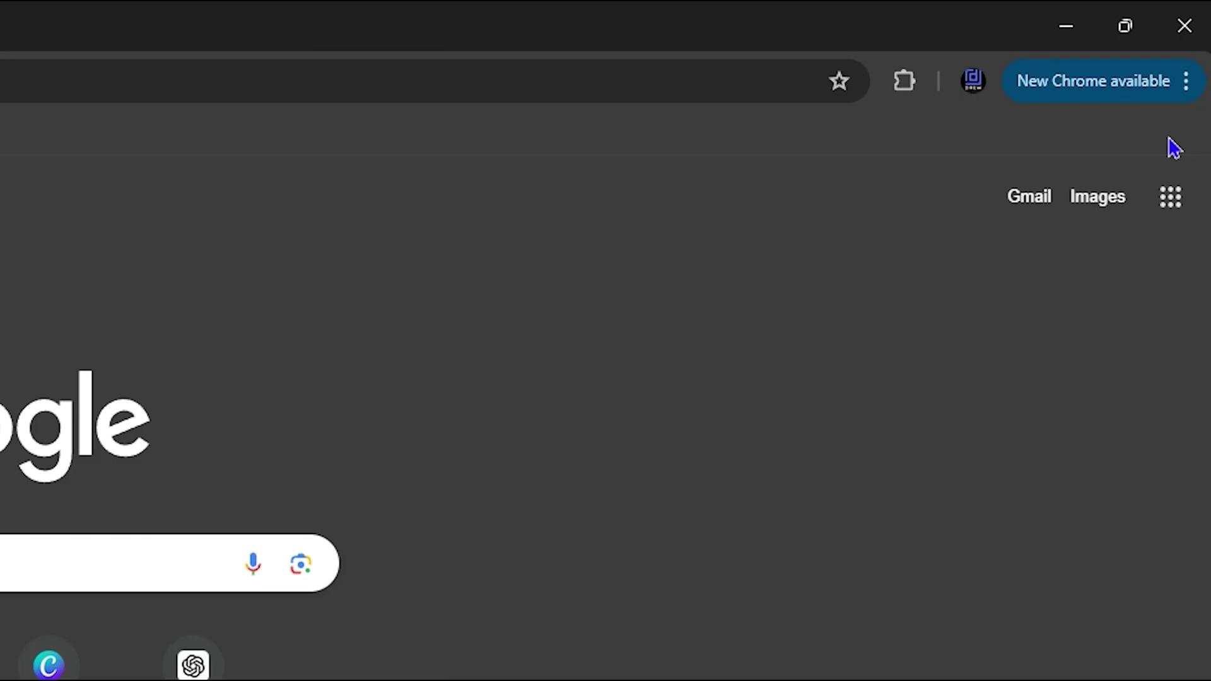
click(1185, 90)
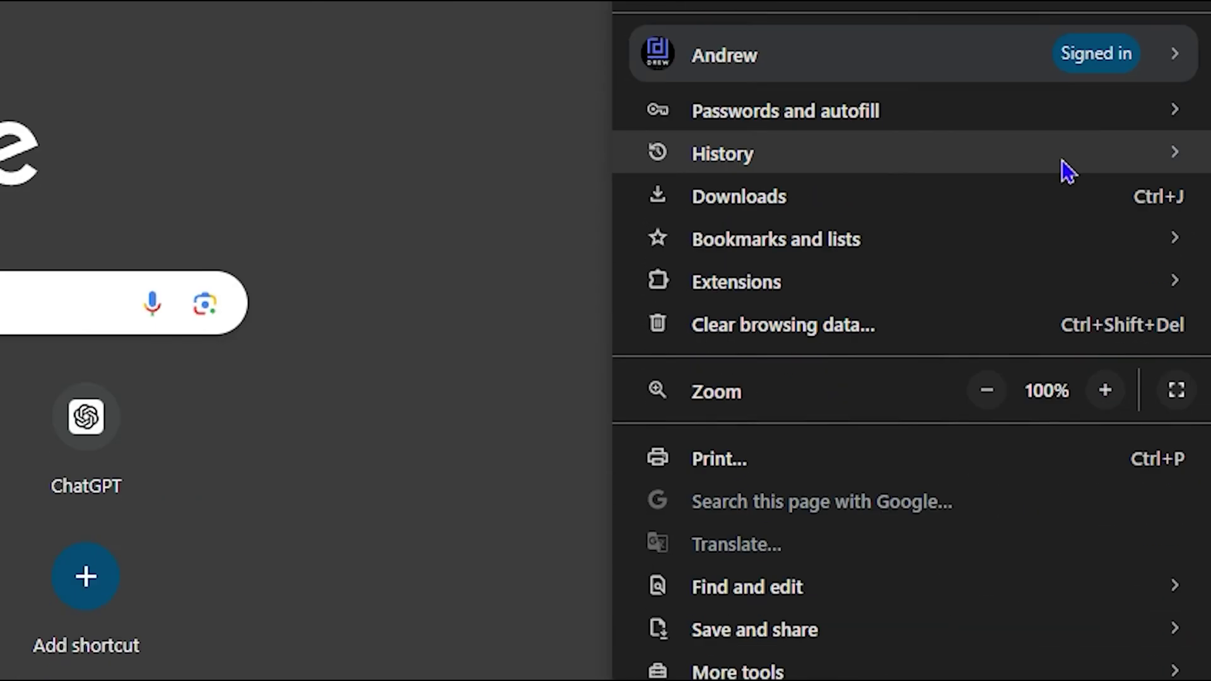
mouse_move(711, 495)
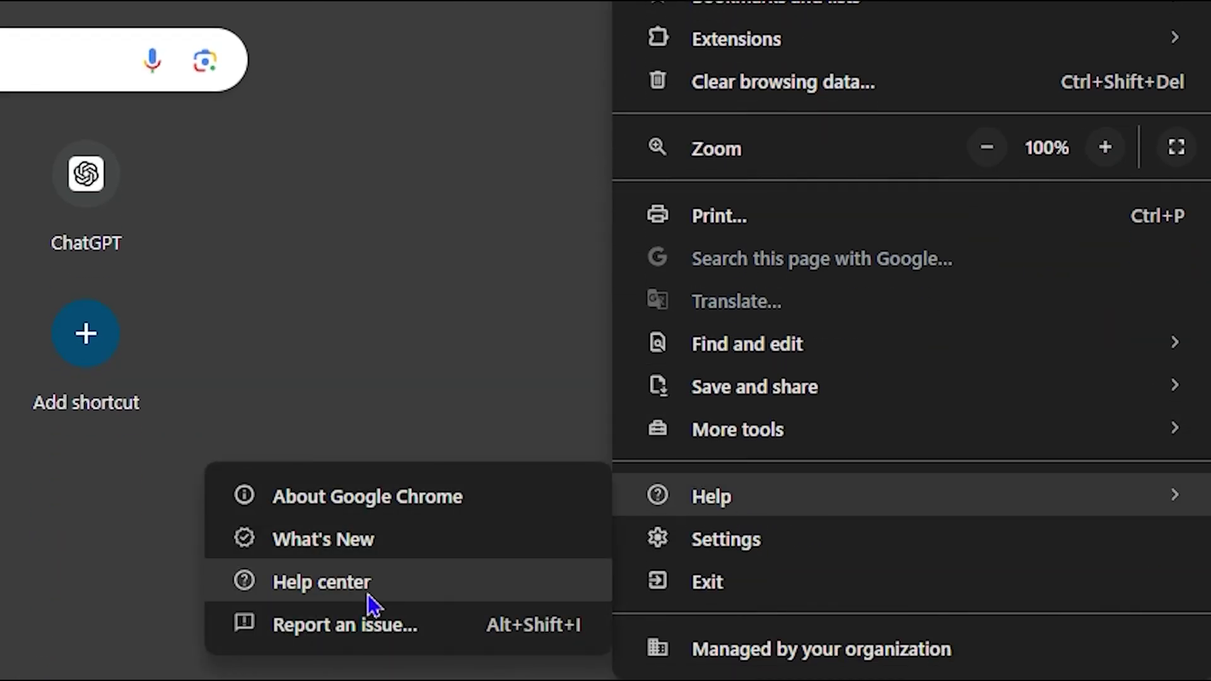
click(352, 504)
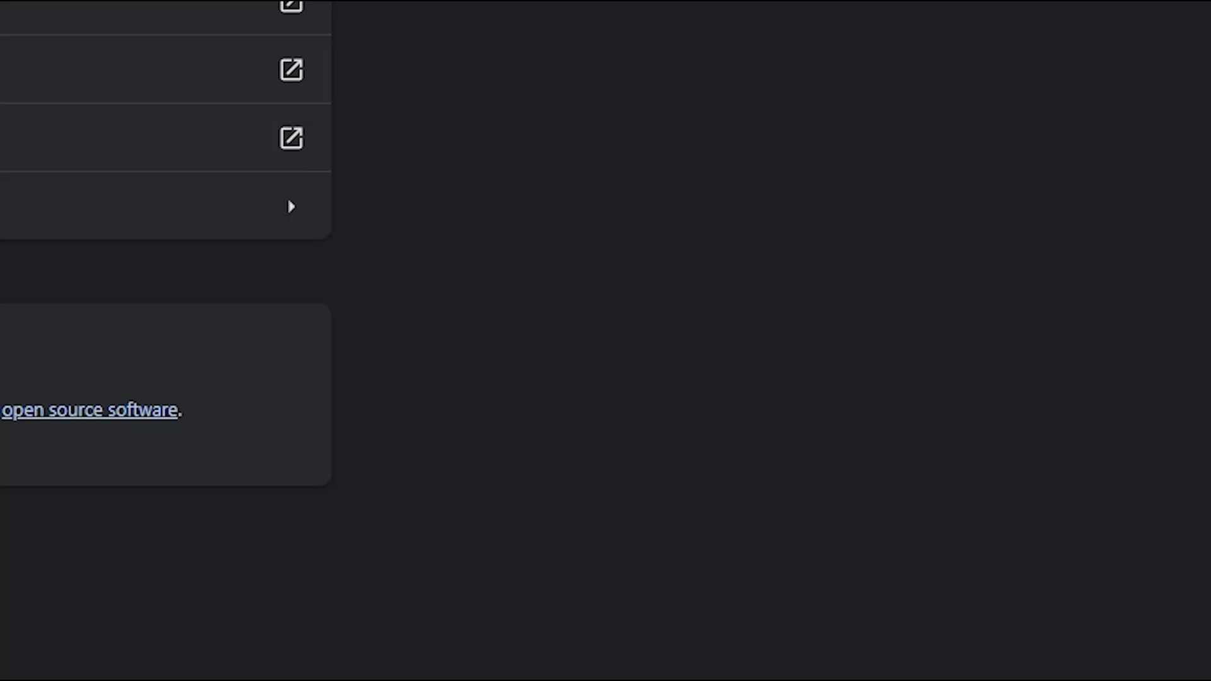